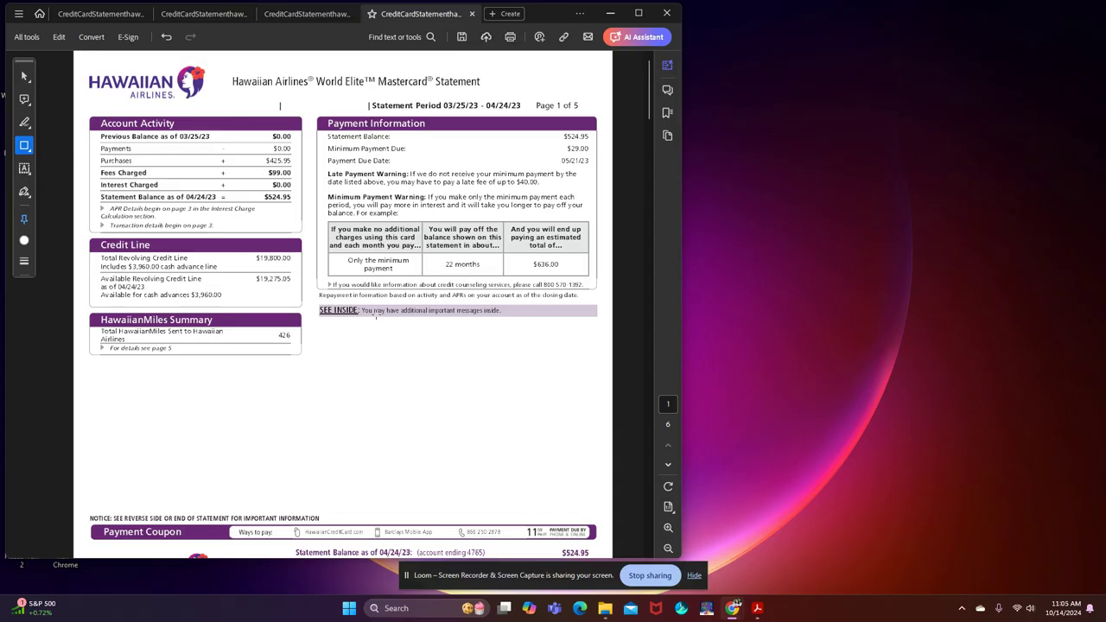
- Scroll the statement PDF past the payment coupon to page 3's Transactions and Fees tables
scroll(377, 314, down, 3)
scroll(460, 387, down, 15)
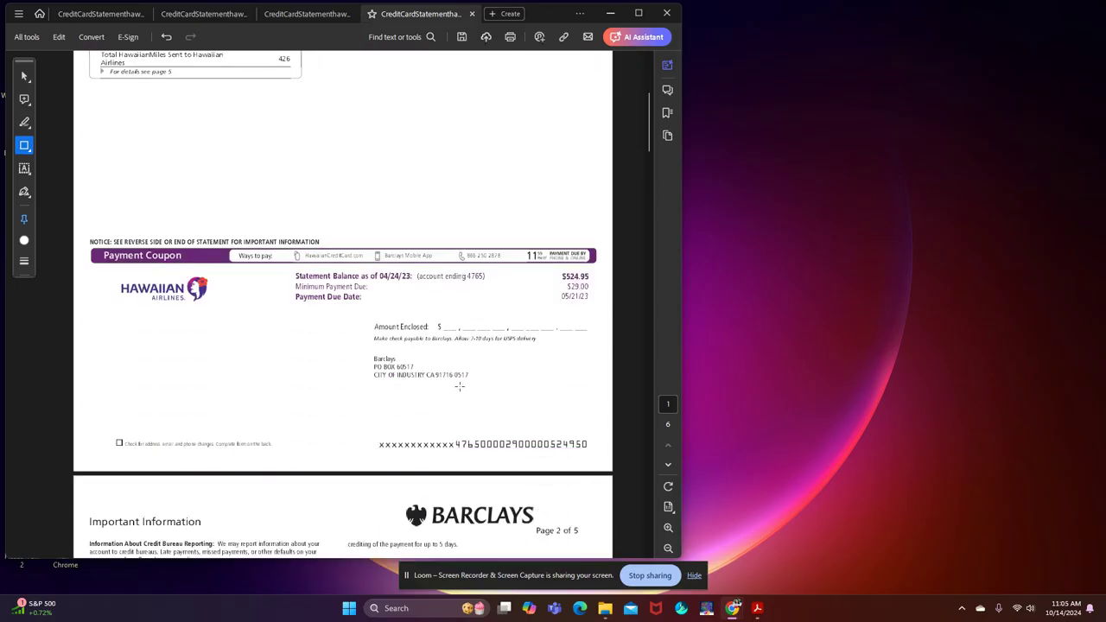
scroll(460, 386, down, 12)
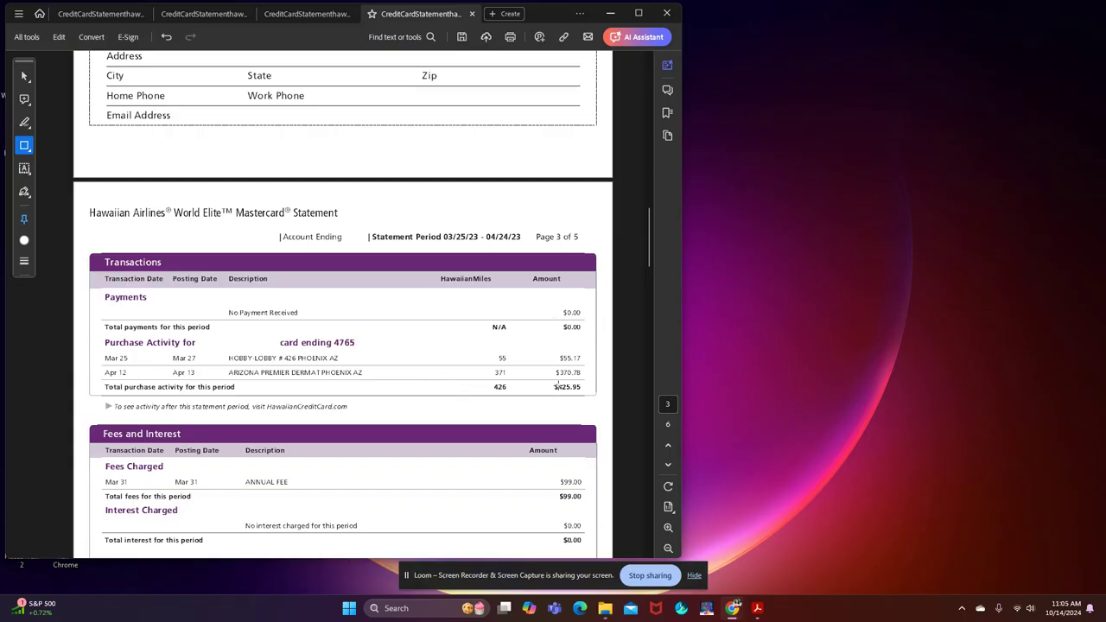
scroll(558, 386, down, 1)
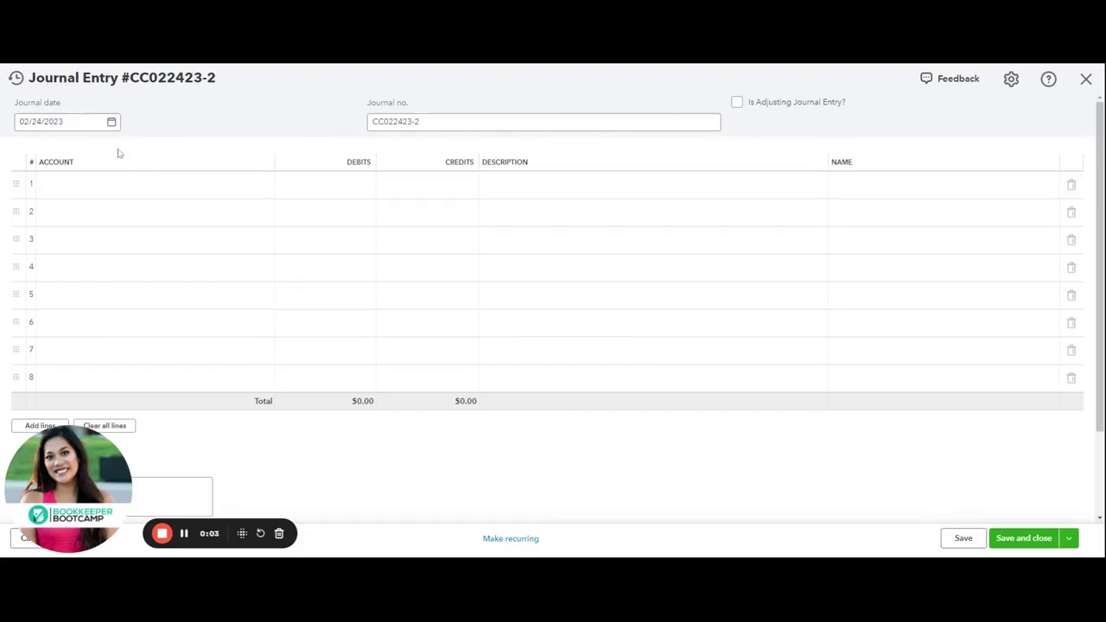
- Enter journal date 042423 and journal number 'CC042423-1 Statement'
key(Tab)
click(84, 121)
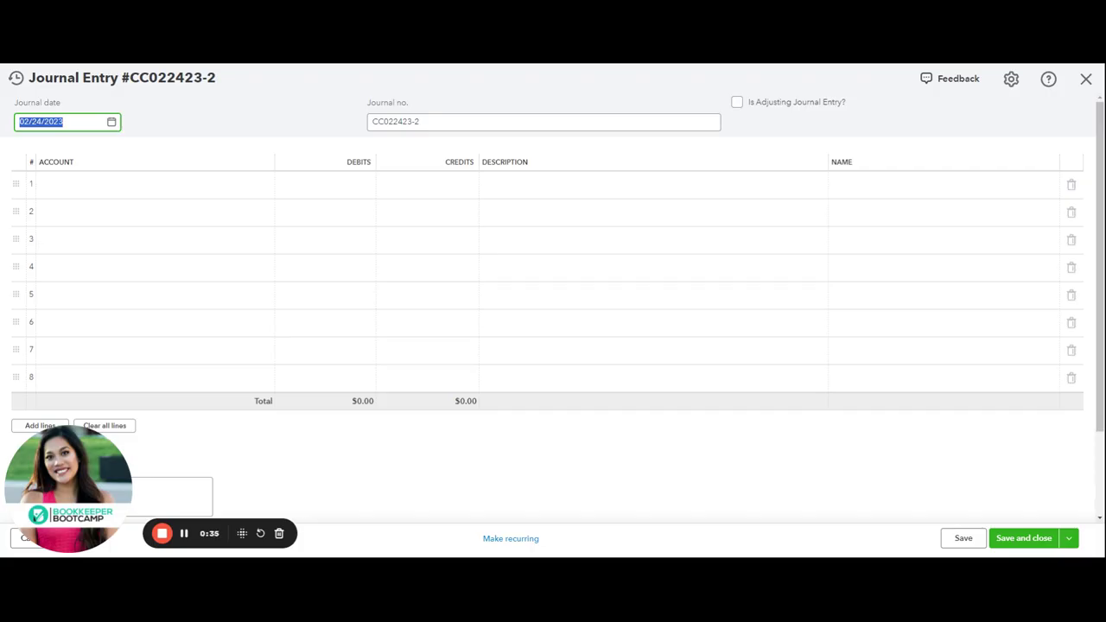
text(042423)
key(Tab)
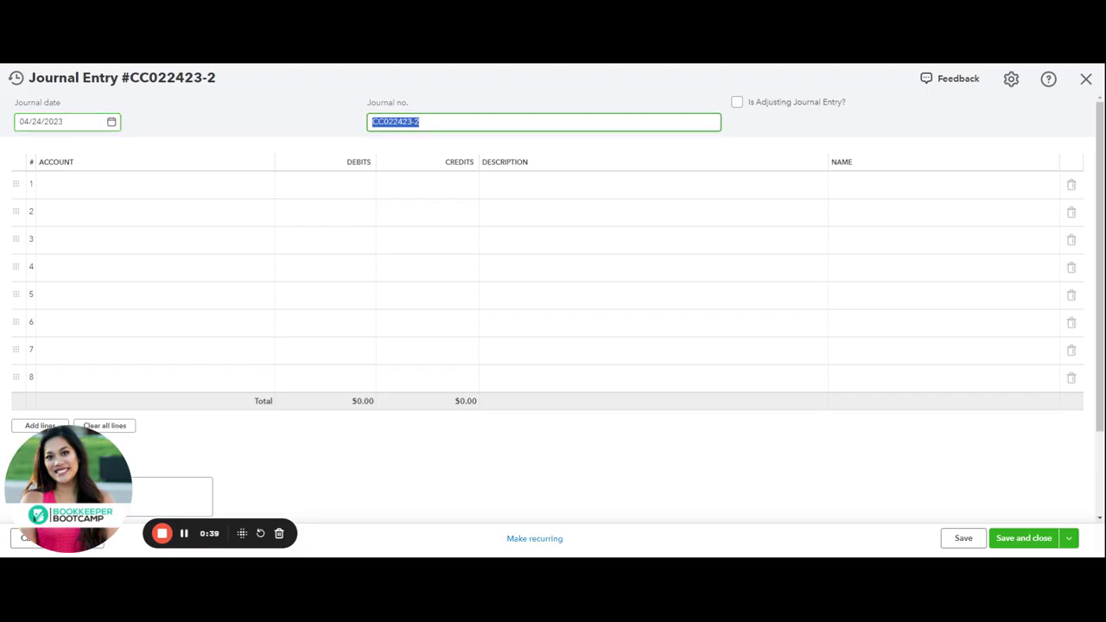
text(CC042423-1)
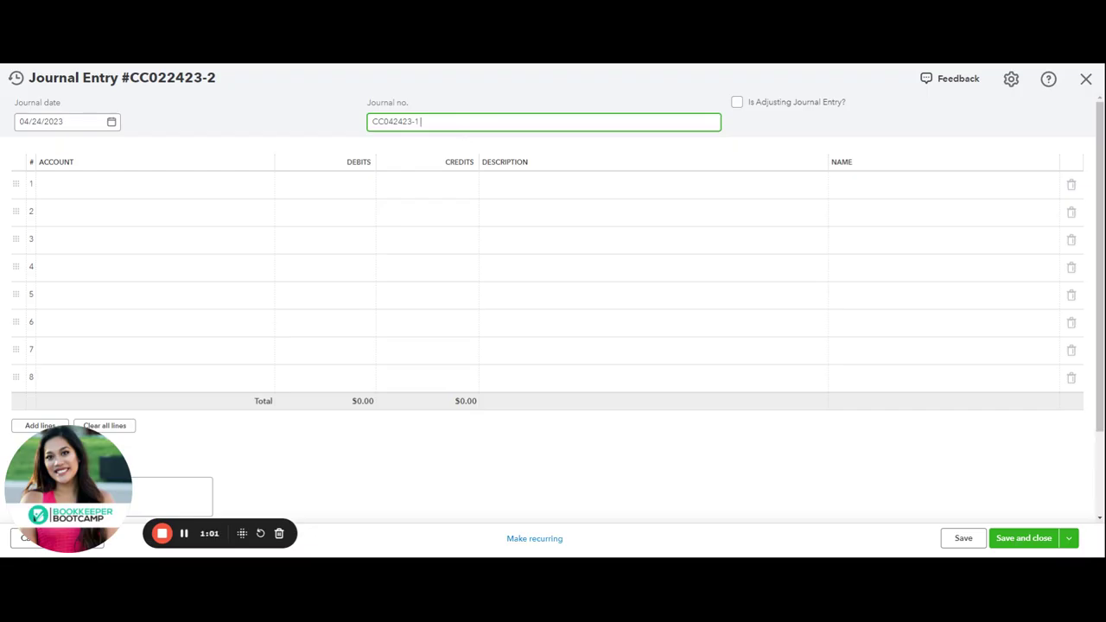
text(Statement)
click(155, 184)
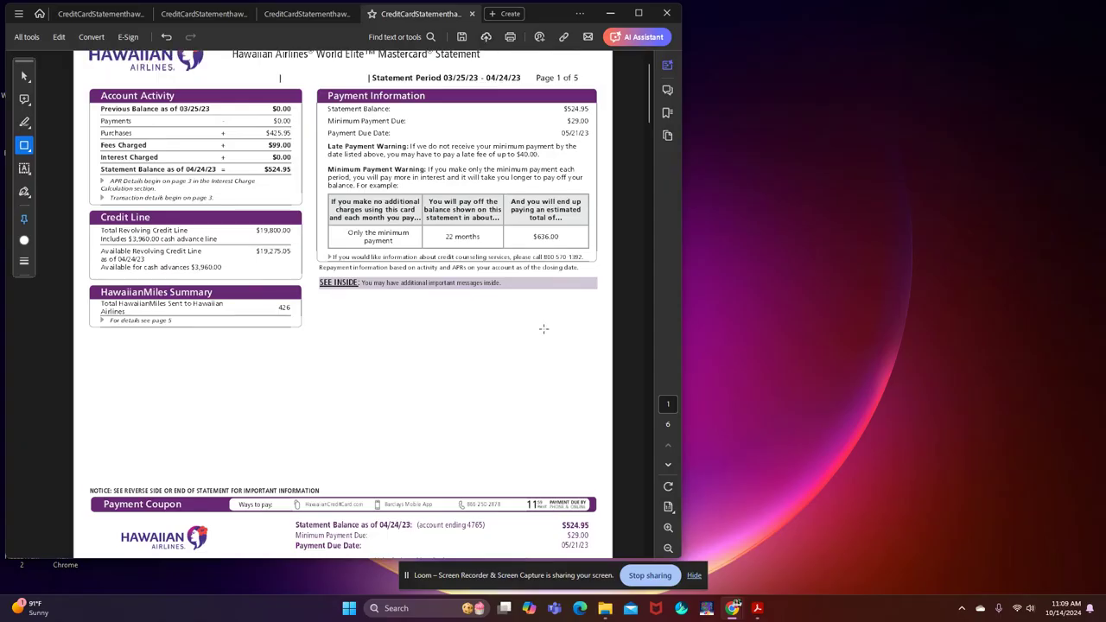
- Scroll the PDF from page 1 back down to page 3's Transactions and Fees and Interest tables
scroll(527, 328, up, 1)
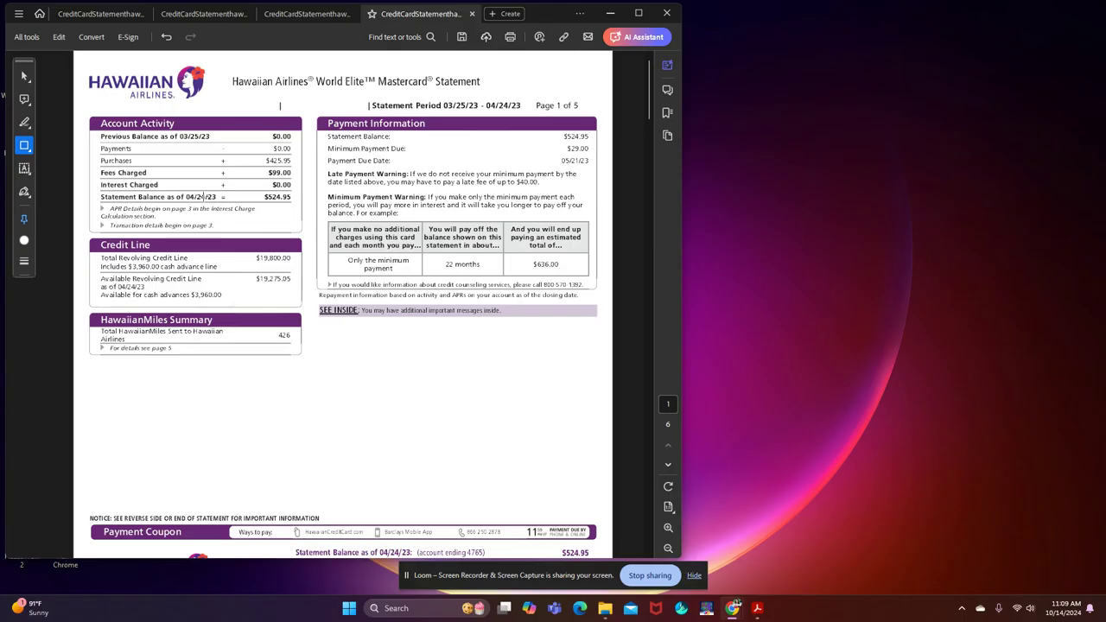
scroll(416, 340, down, 10)
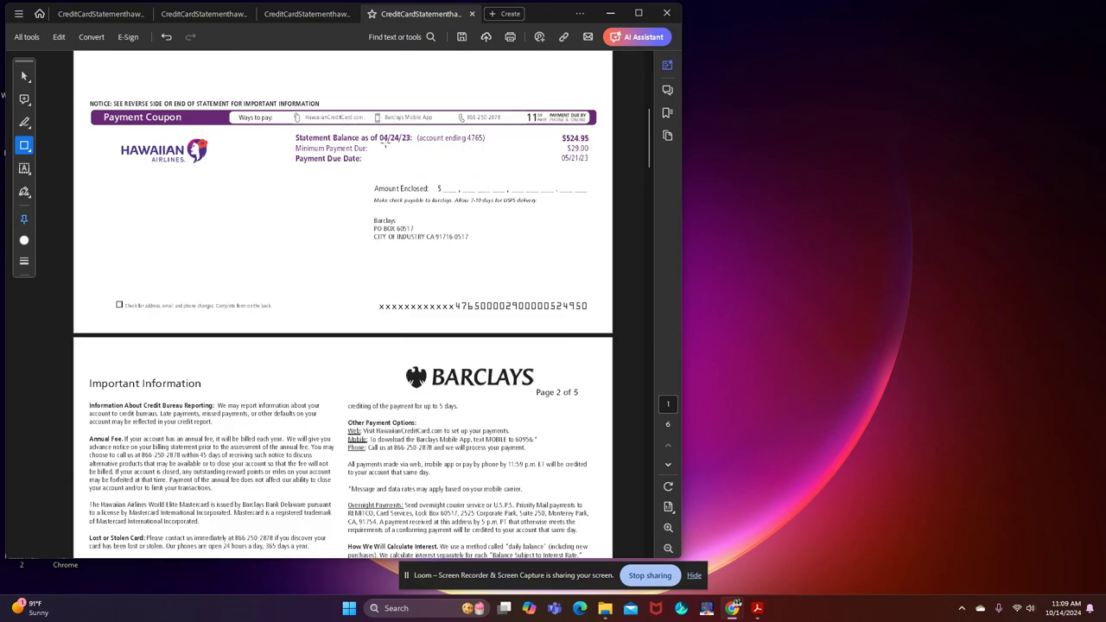
scroll(380, 184, down, 2)
scroll(379, 184, down, 10)
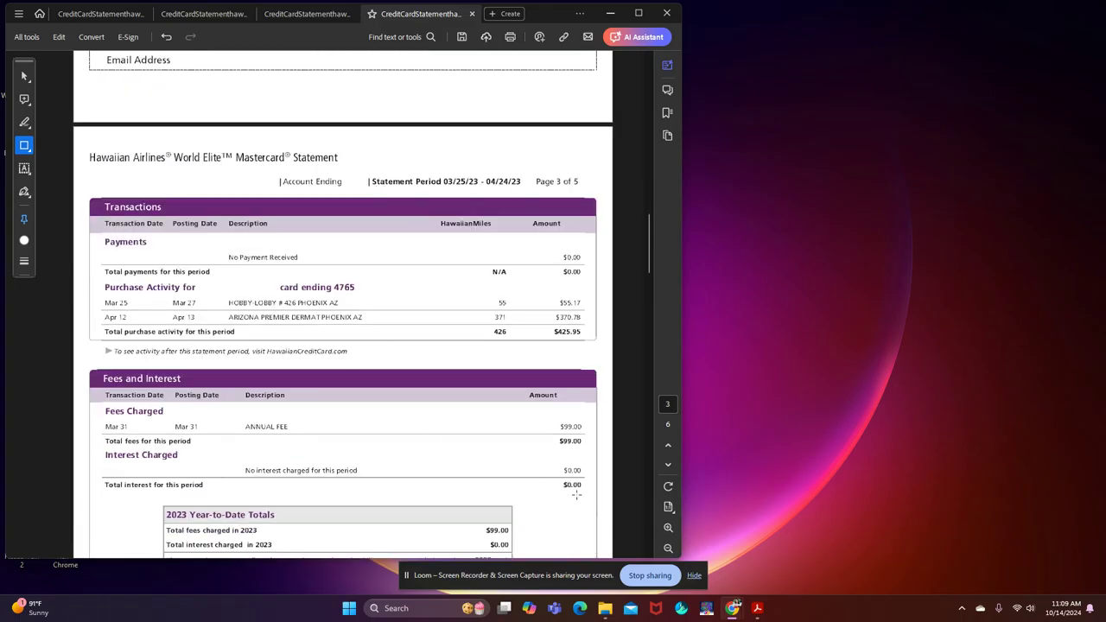
scroll(311, 367, down, 1)
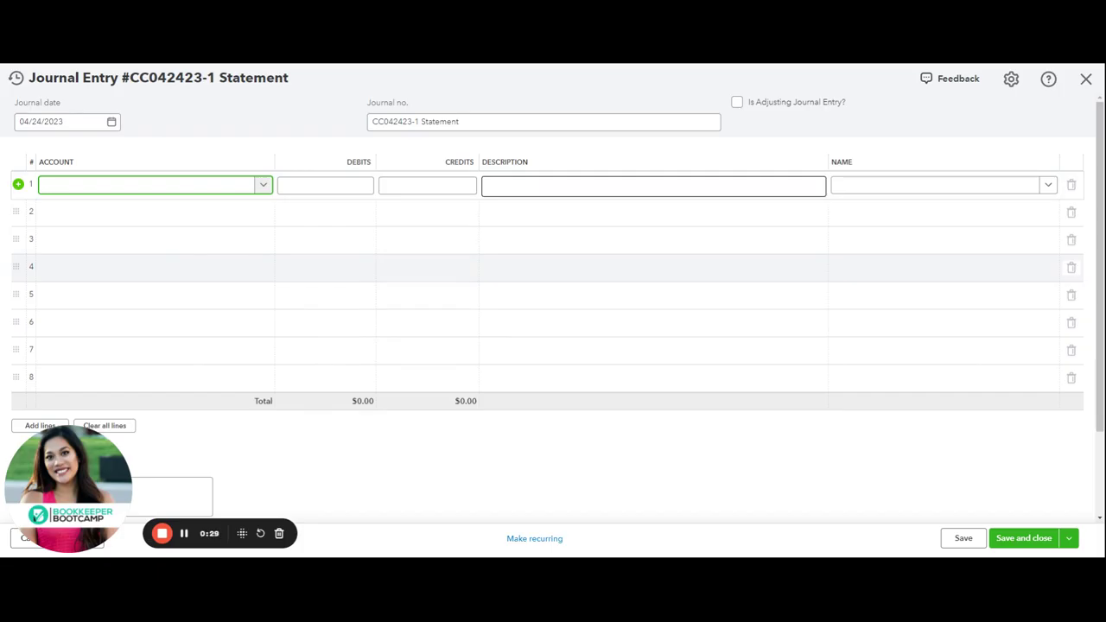
- On line 1, credit $55.17 to Gym Supplies described HOBBY-LOBBY # 426 PHOENIX AZ
text(Supl)
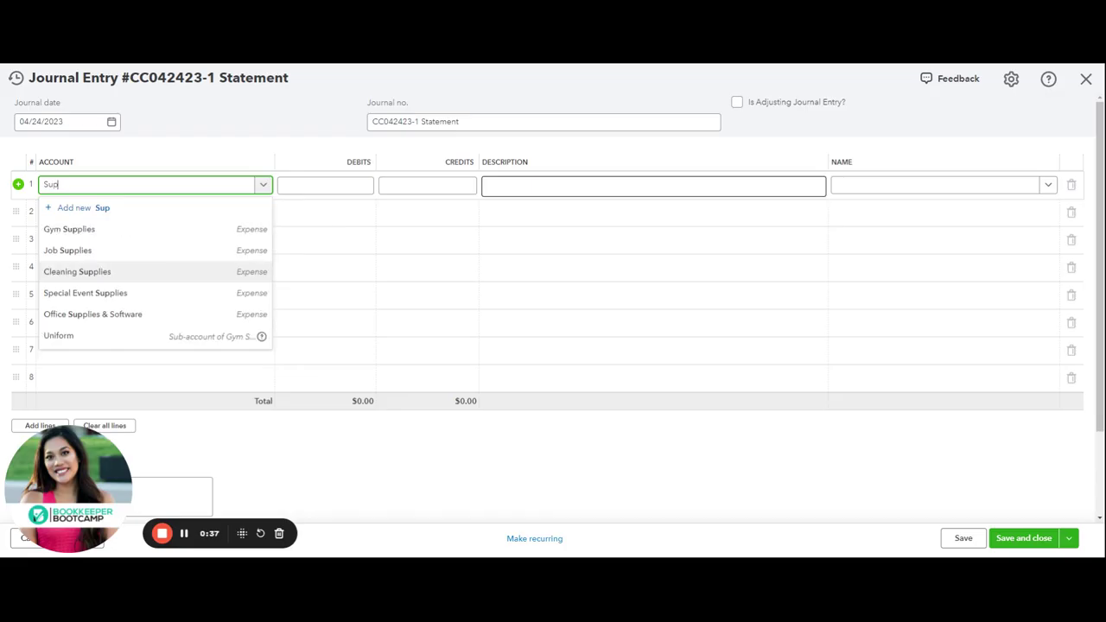
click(256, 241)
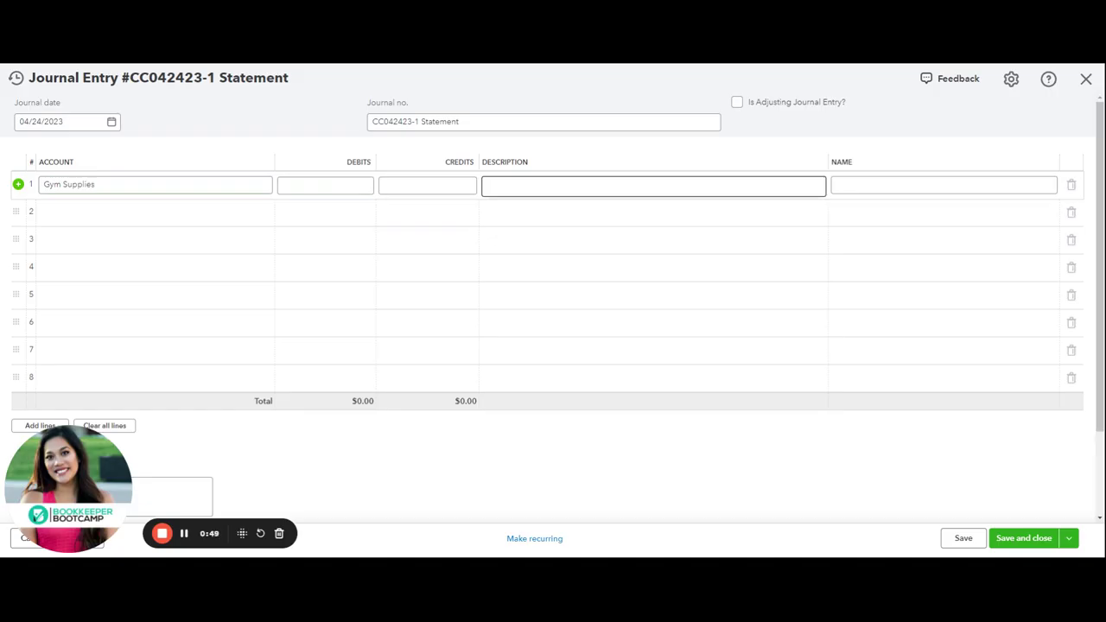
click(519, 186)
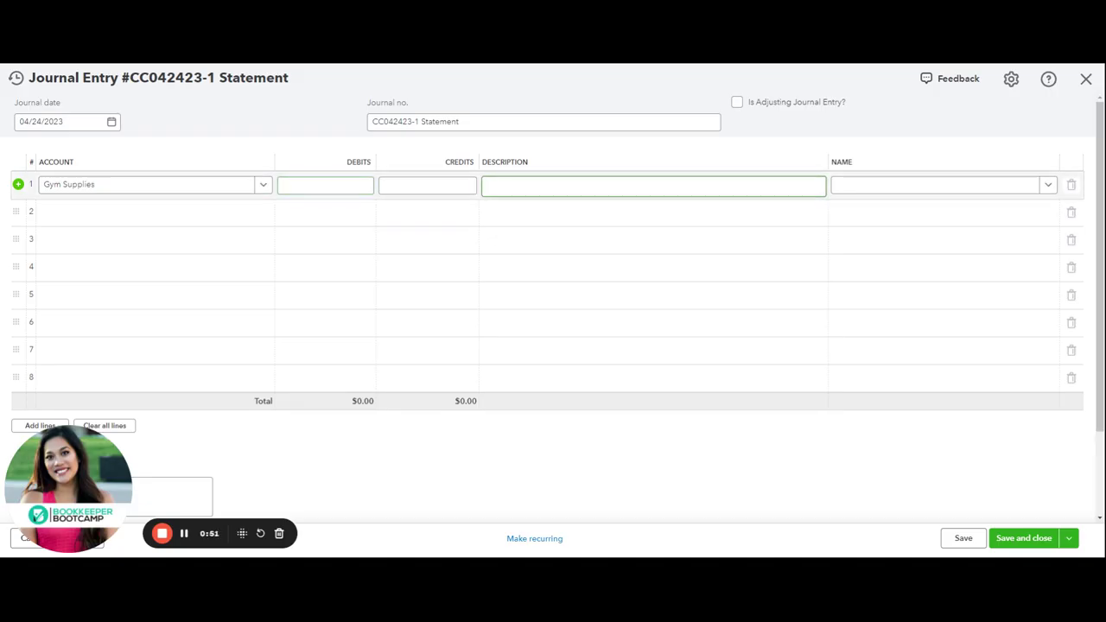
text(HOBBY-LOBBY # 426 PHOENIX AZ)
click(325, 185)
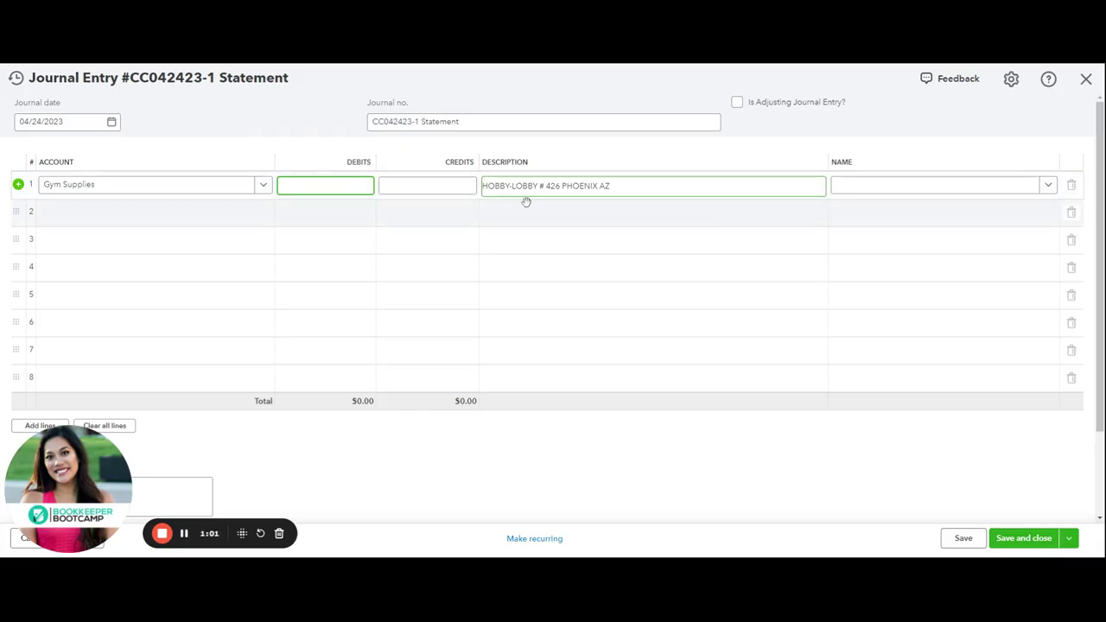
key(Tab)
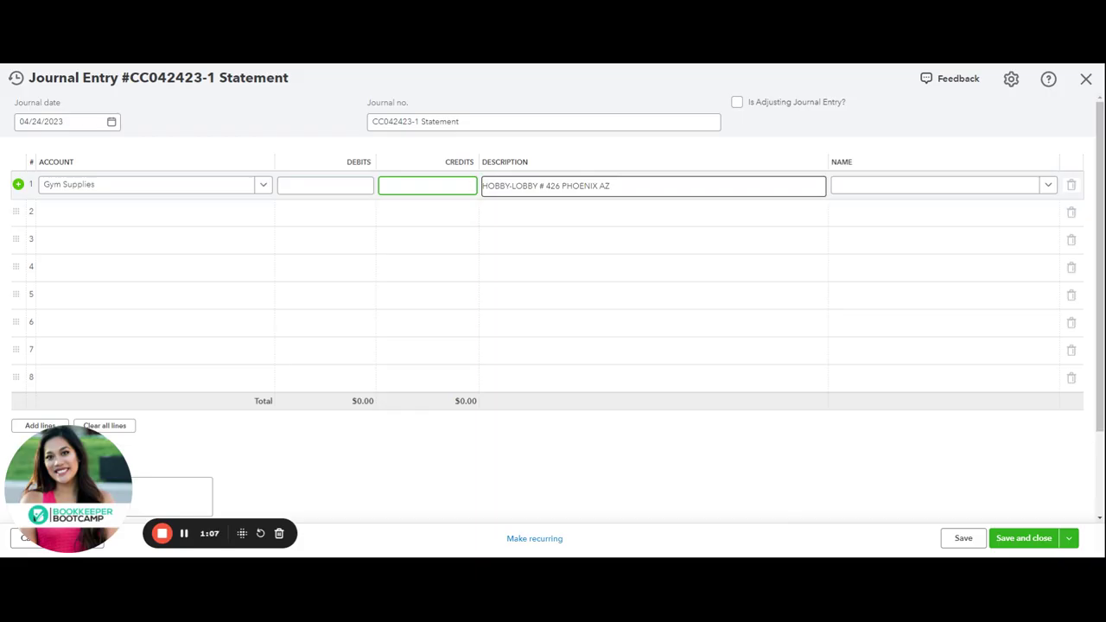
text(55.17)
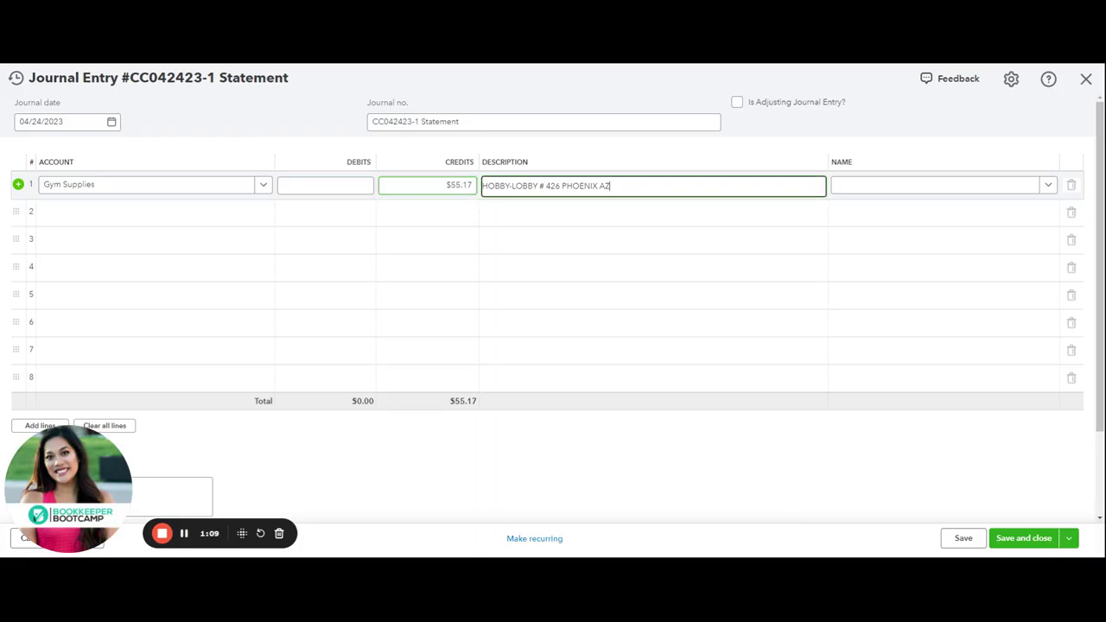
key(Tab)
key(Tab)
key(Tab)
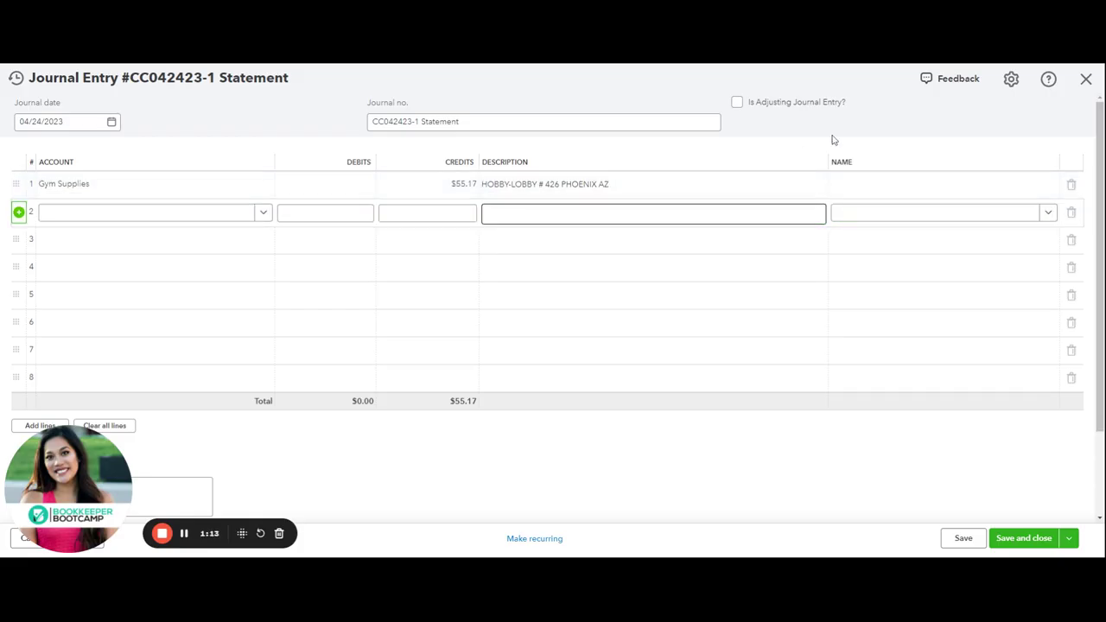
- Choose Gym Equipment as line 2's account by searching 'Gy'
click(259, 218)
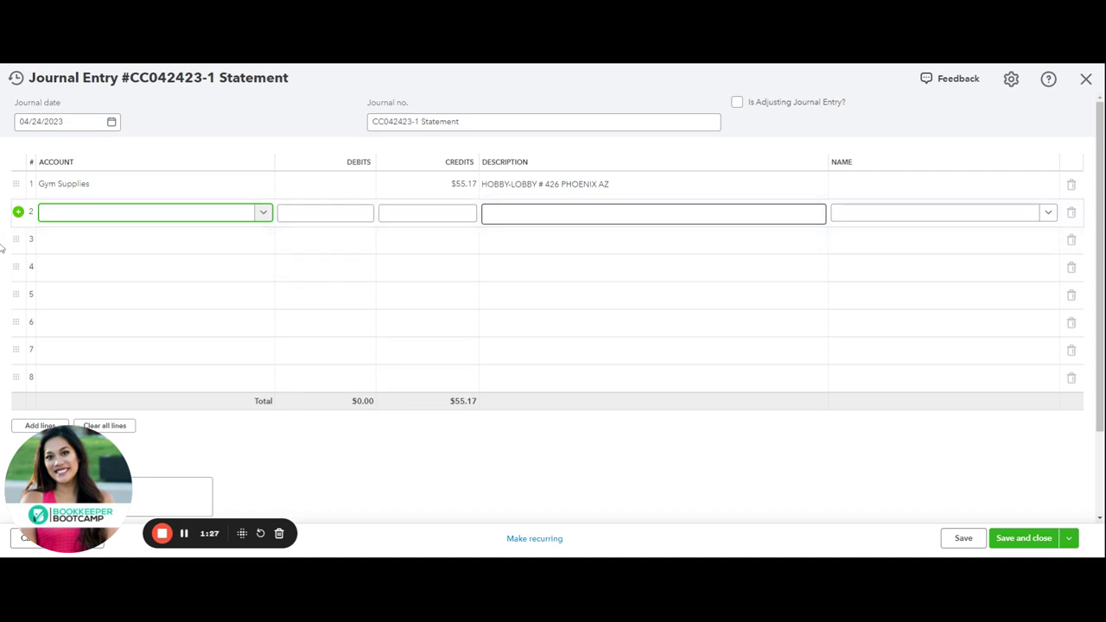
text(Gy)
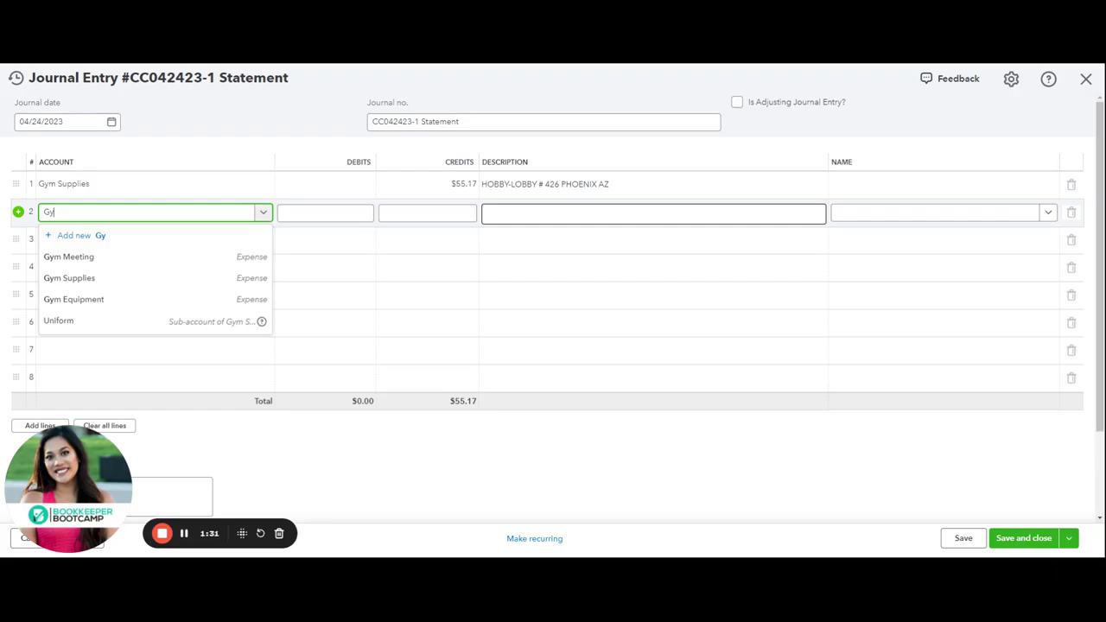
click(131, 299)
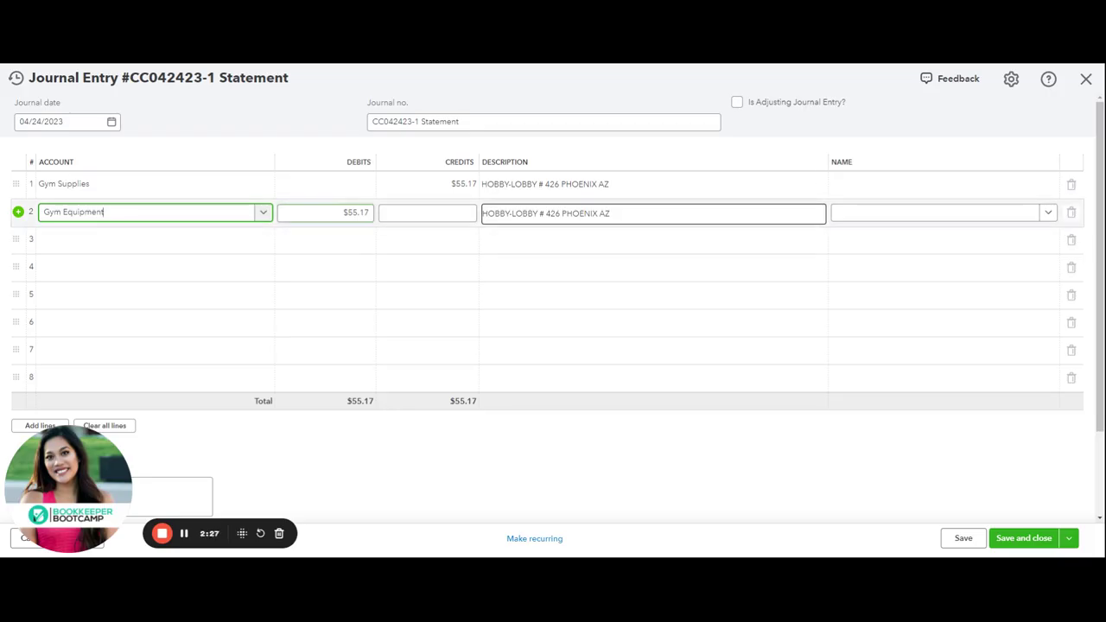
- Replace line 2's auto-filled debit with a $370.78 credit described ARIZONA PREMIER DERMAT PHOENIX AZ
click(298, 213)
key(BackSpace)
click(427, 213)
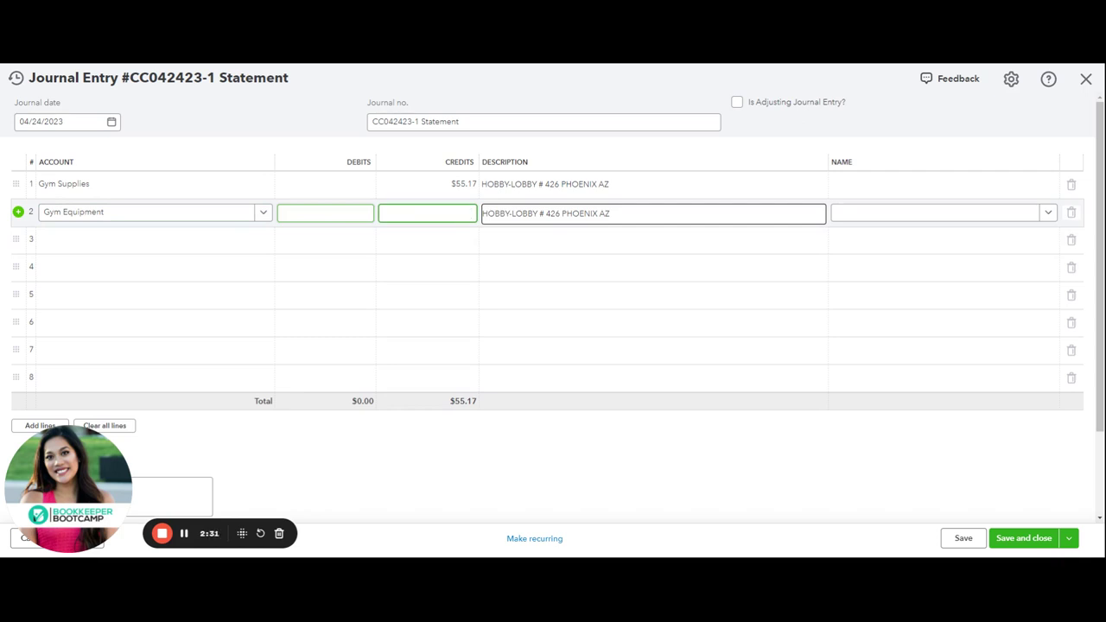
text(370.78)
key(Tab)
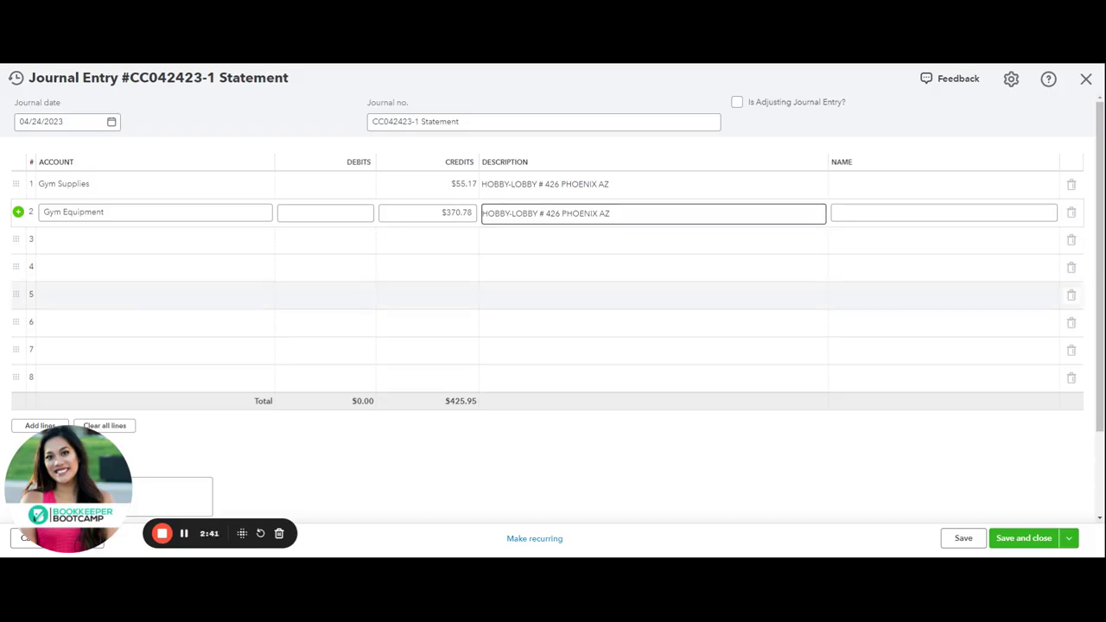
key(ctrl+a)
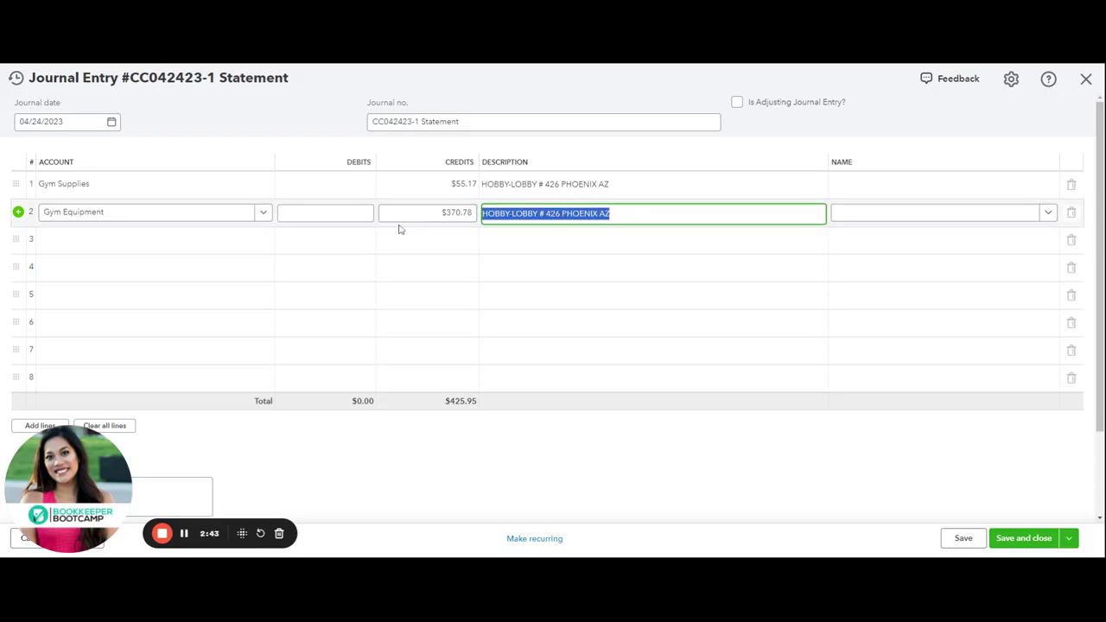
text(ARIZONA PREMIER DERMAT PHOENIX AZ)
key(Tab)
key(Tab)
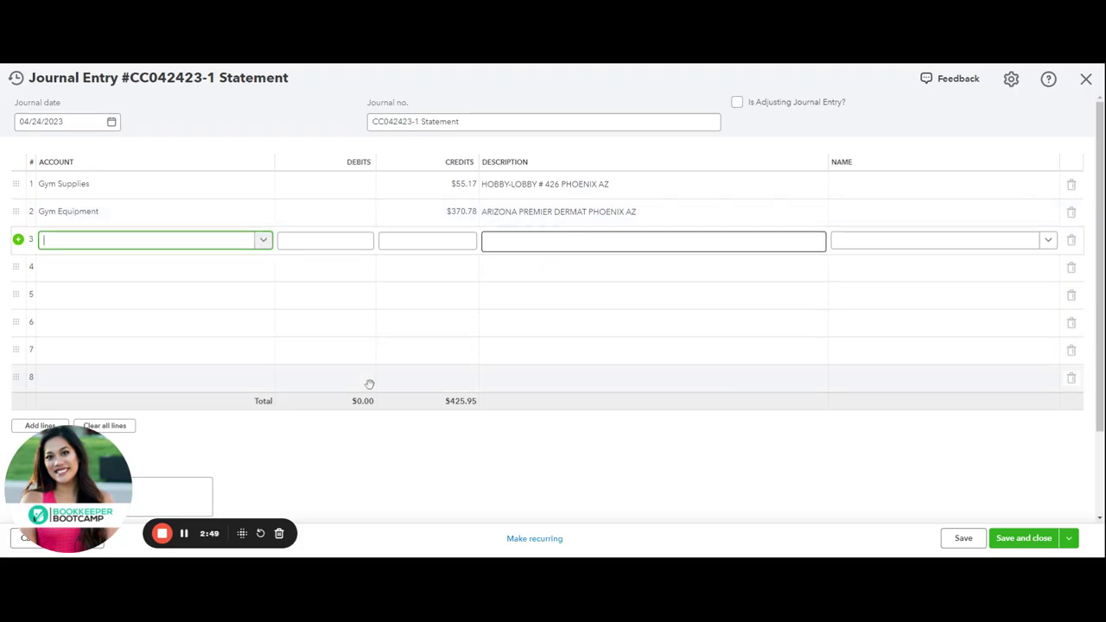
- On line 3, credit $99.00 to Bank Charges & Fees with description ANNUAL FEE
text(fee)
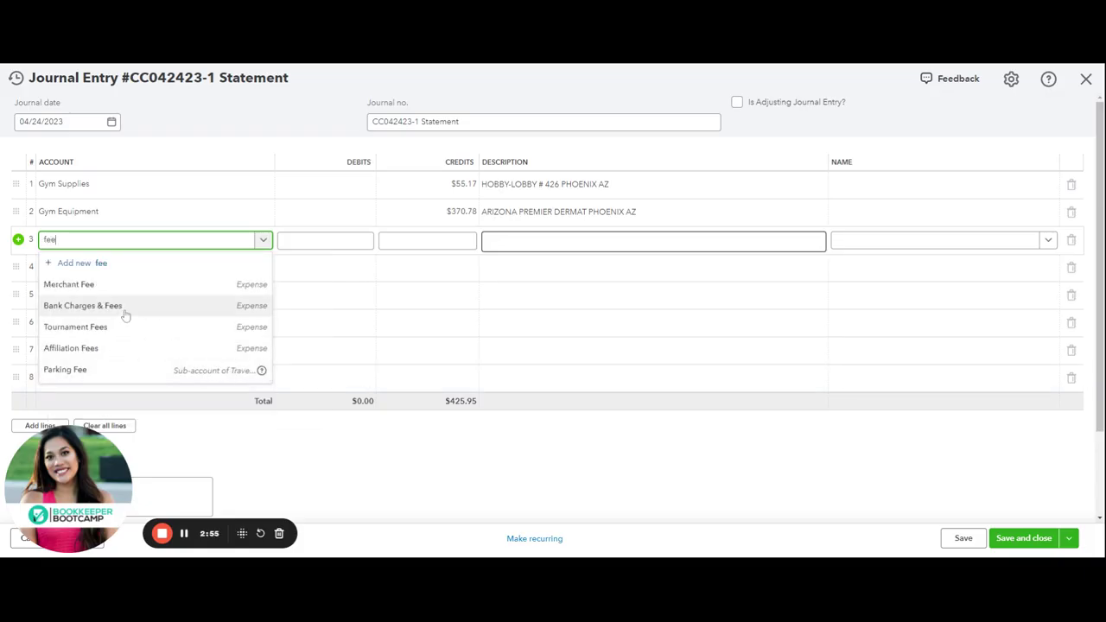
click(125, 312)
click(345, 240)
click(427, 240)
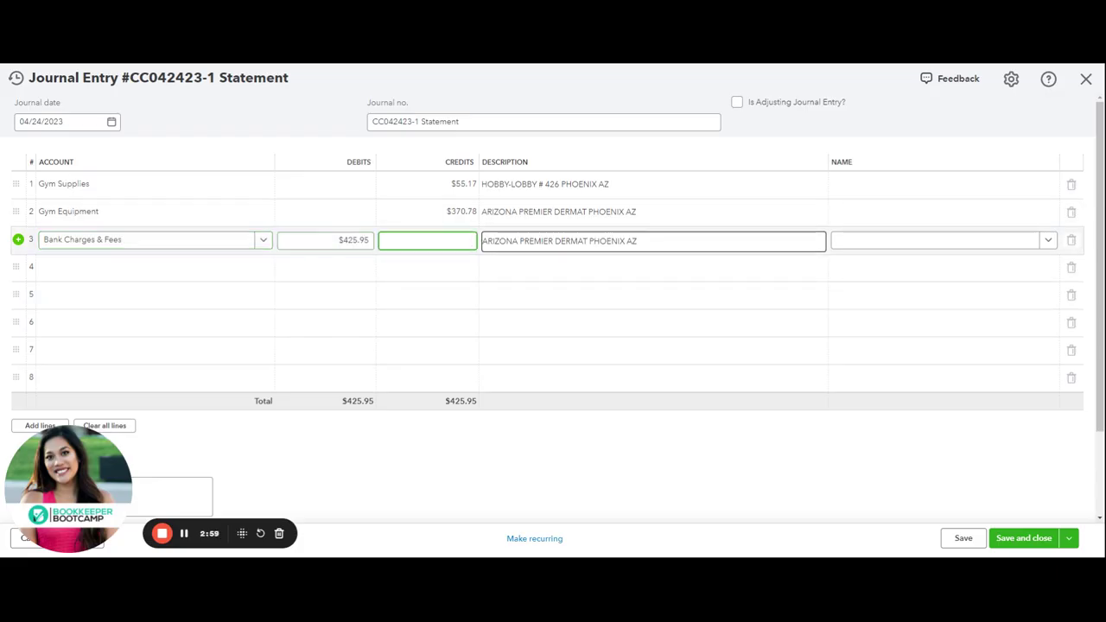
text(99)
key(Tab)
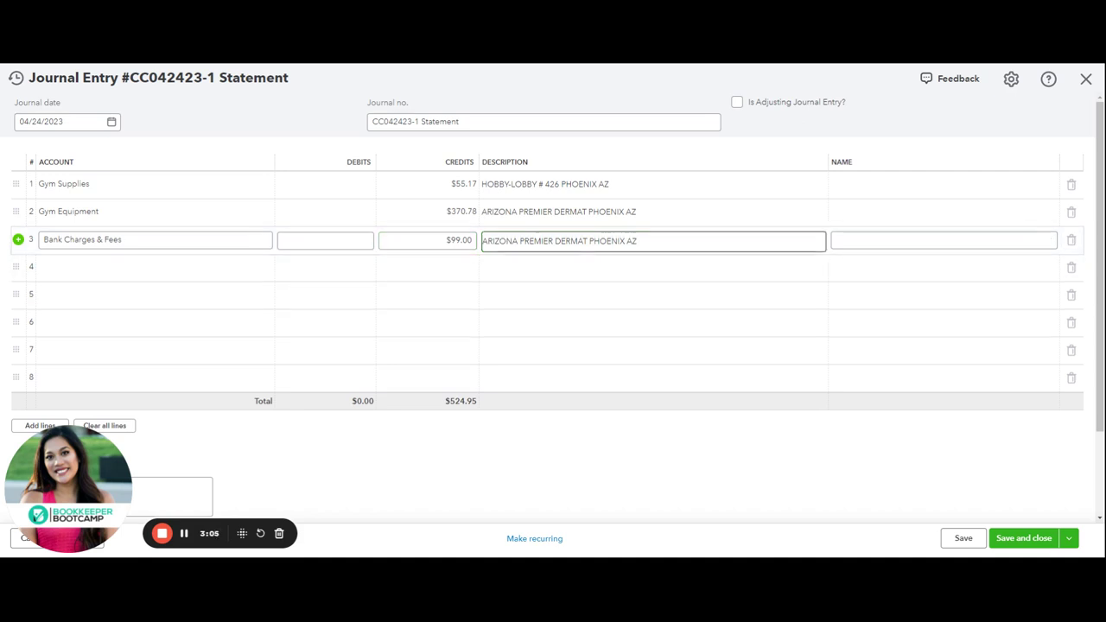
click(653, 241)
key(ctrl+shift+Left)
key(ctrl+shift+Left)
key(ctrl+shift+Left)
key(ctrl+shift+Left)
key(ctrl+shift+Left)
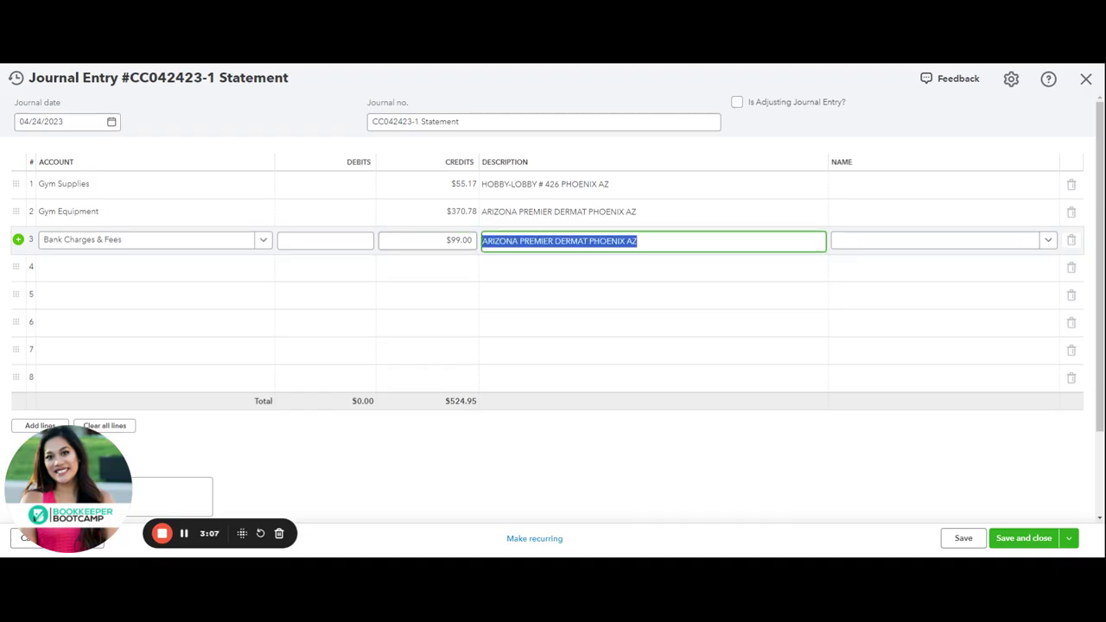
text(ANNUAL FEE)
key(Tab)
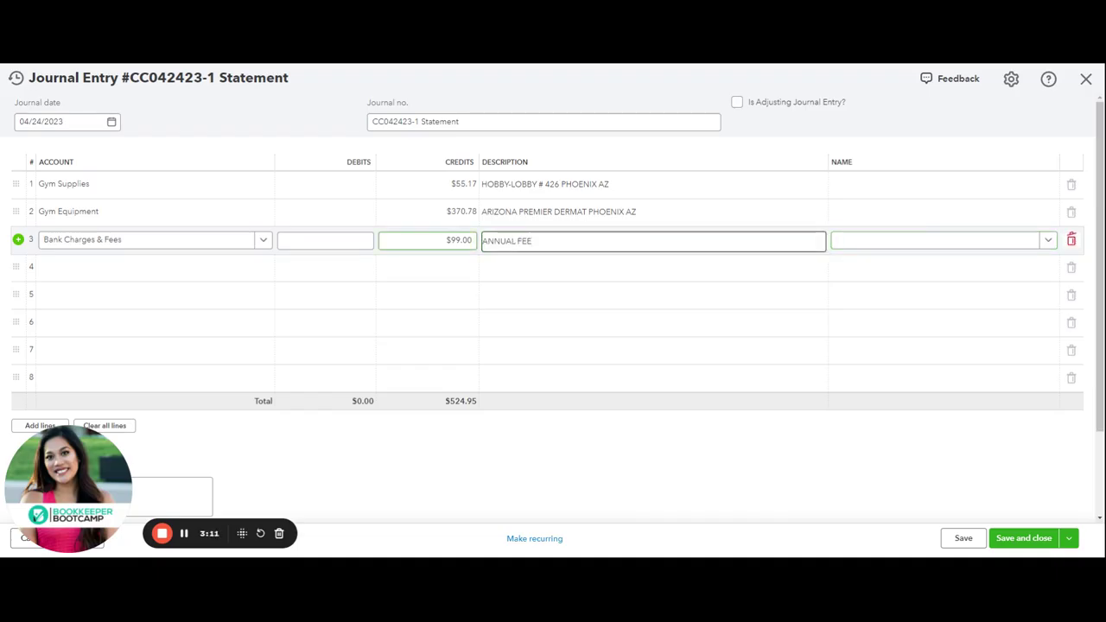
click(654, 269)
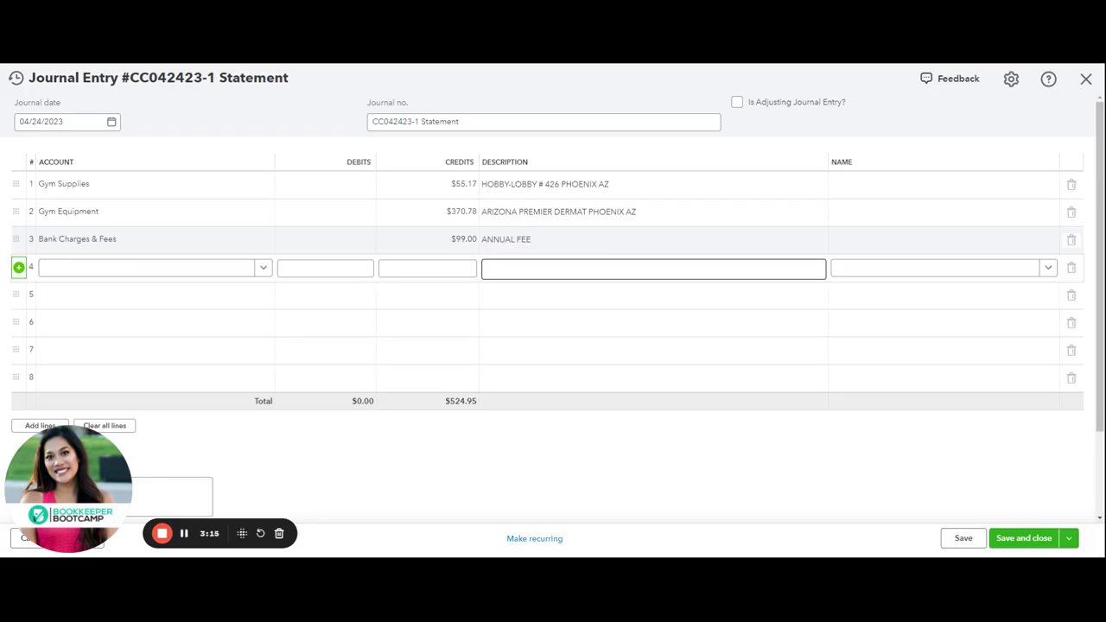
- Select Hawaiian Airlines on line 4 so the $524.95 balancing debit fills in
click(152, 267)
text(Hawa)
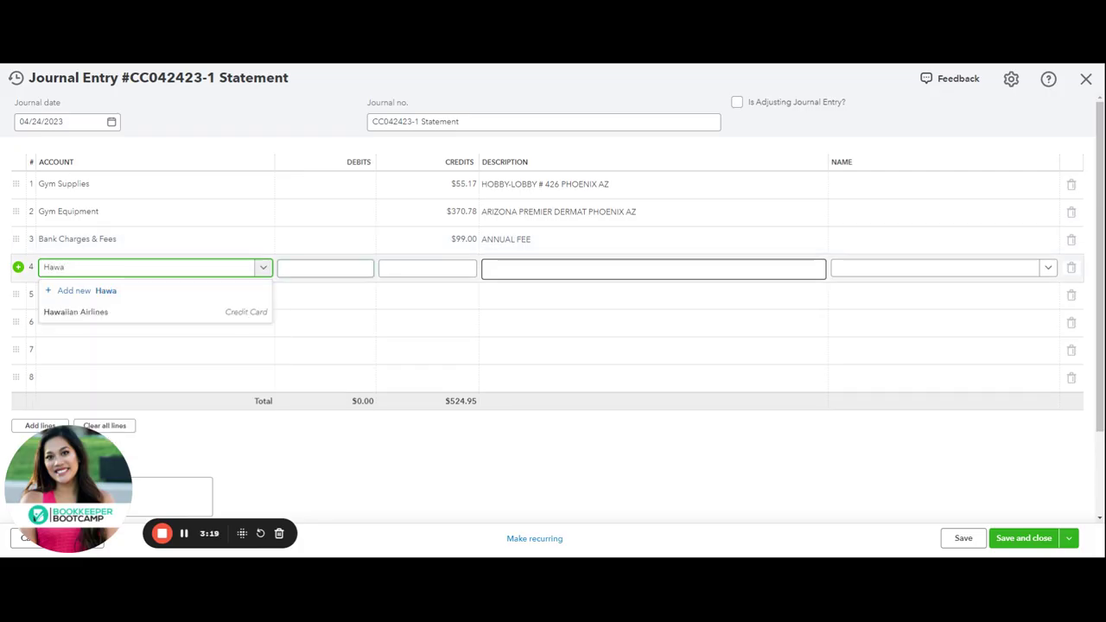
click(267, 316)
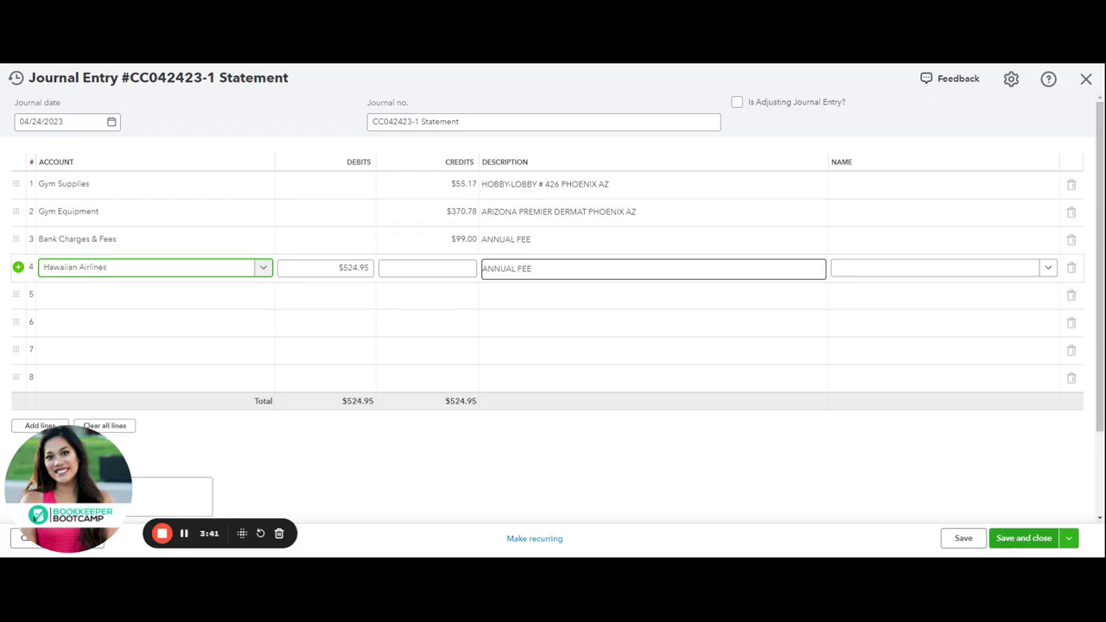
- Save the balanced $524.95 journal entry CC042423-1 Statement
click(1013, 543)
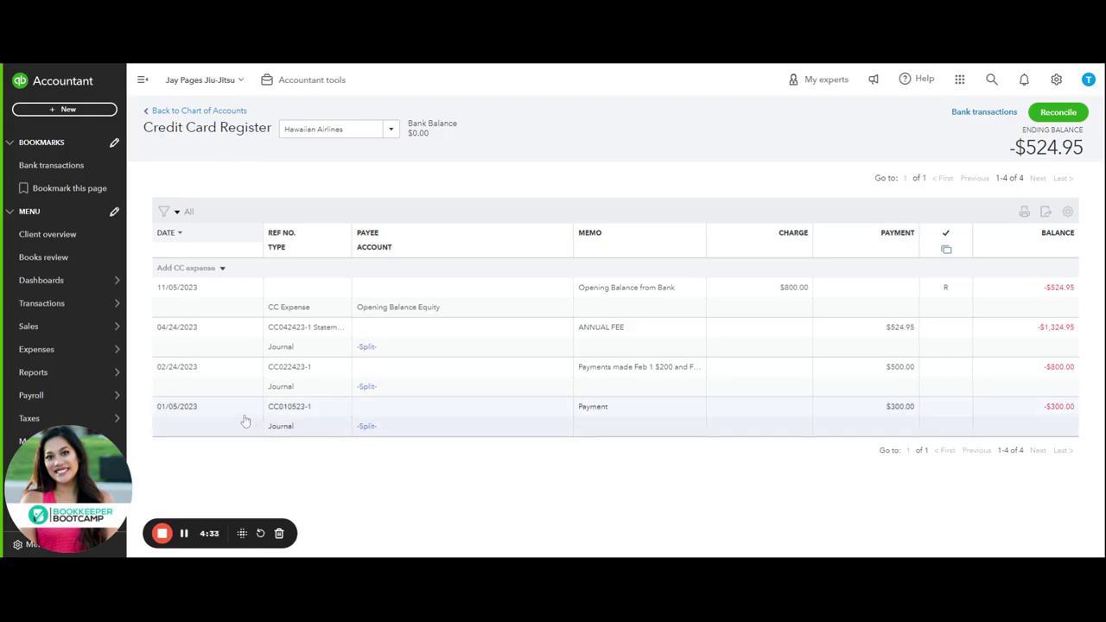
mouse_move(116, 303)
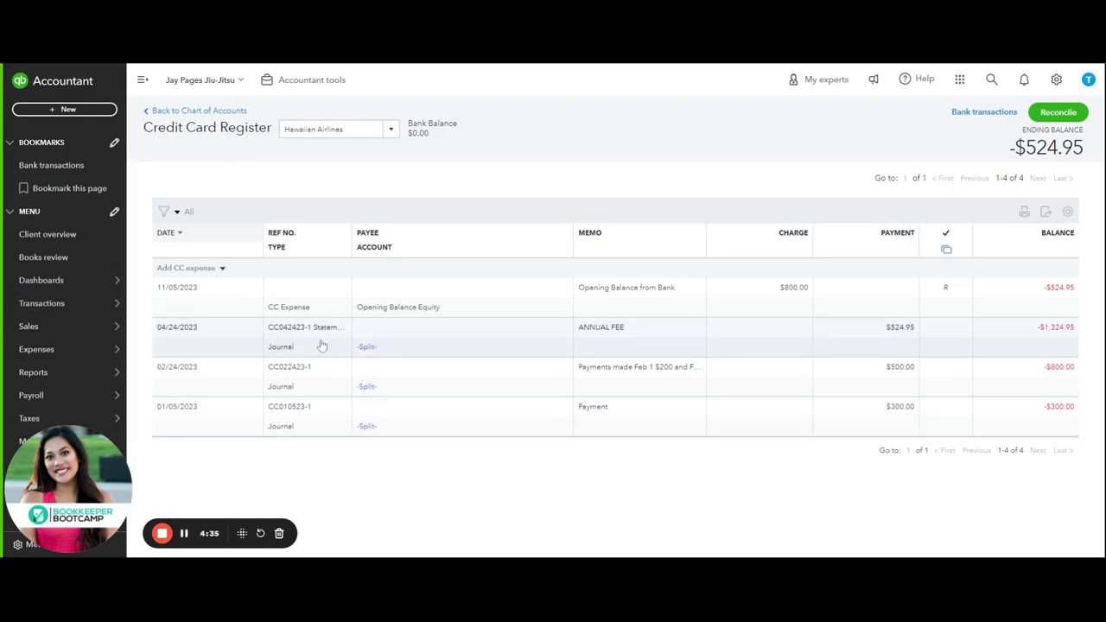